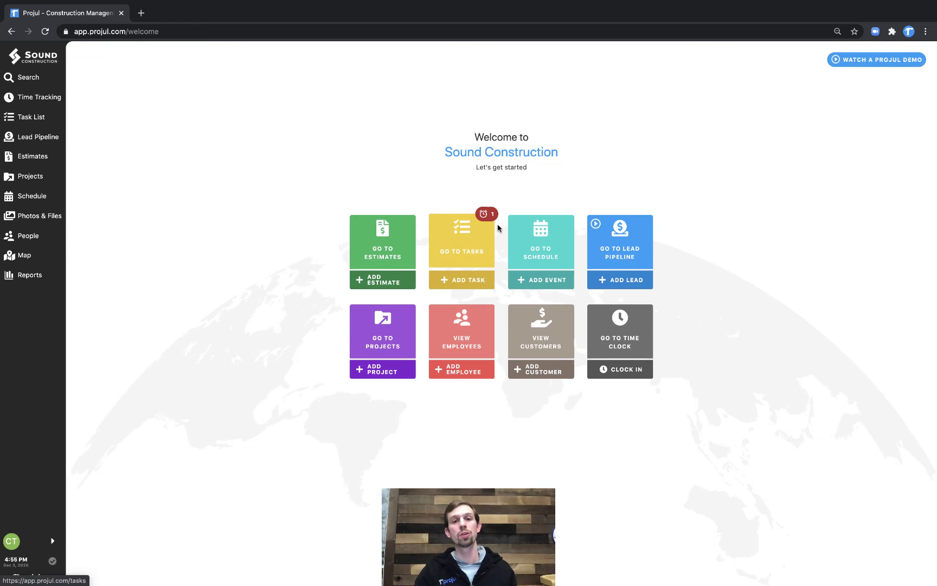
Open the list of overdue tasks from the welcome page and check the choices for whose tasks are shown
mouse_move(495, 223)
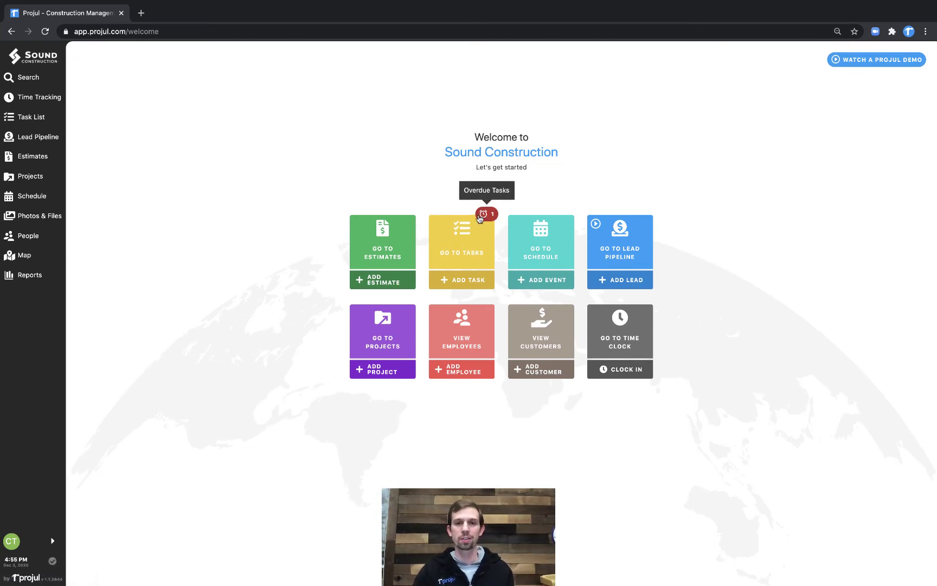
click(493, 215)
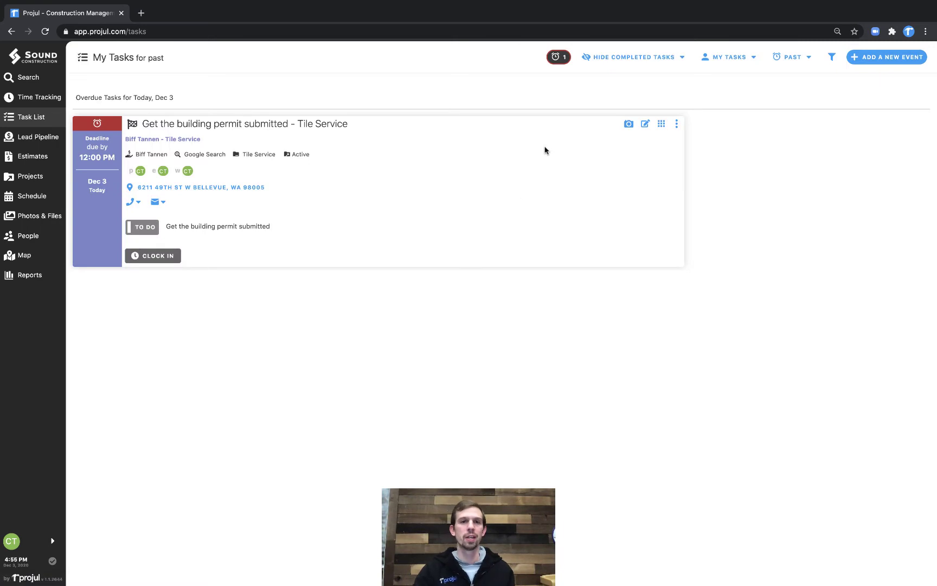
click(741, 61)
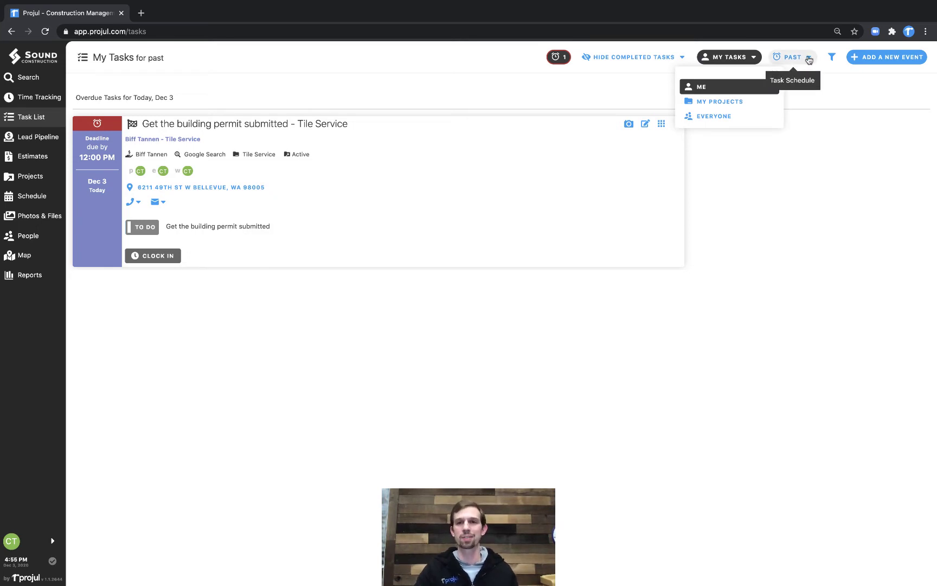
click(534, 80)
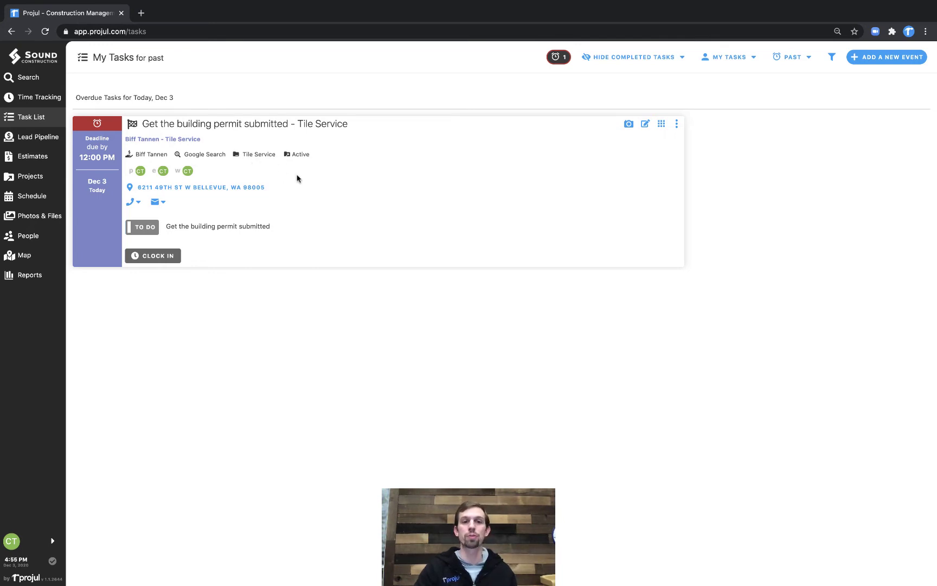
View the assigned team's contact details and the customer's phone number on the building permit task
click(140, 172)
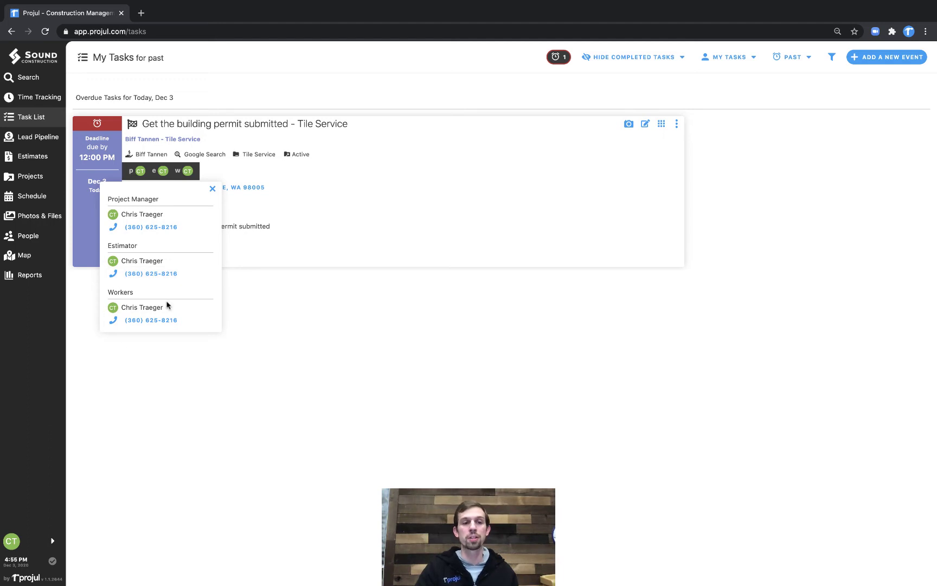
click(213, 189)
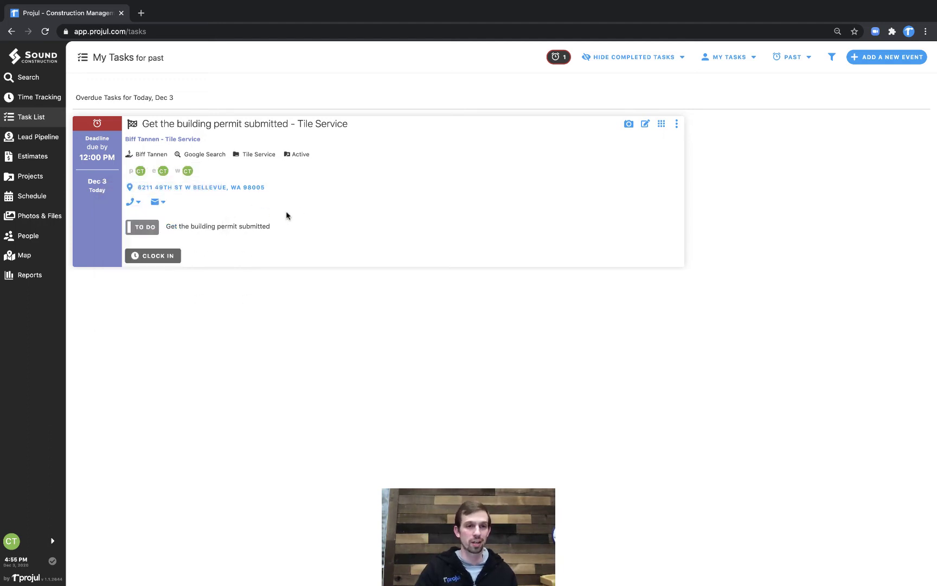
click(133, 201)
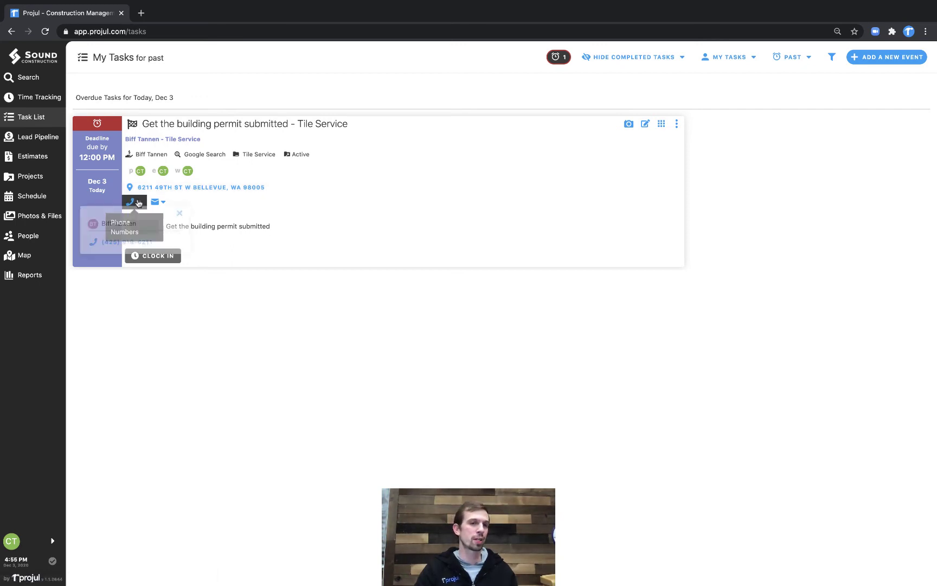
click(252, 205)
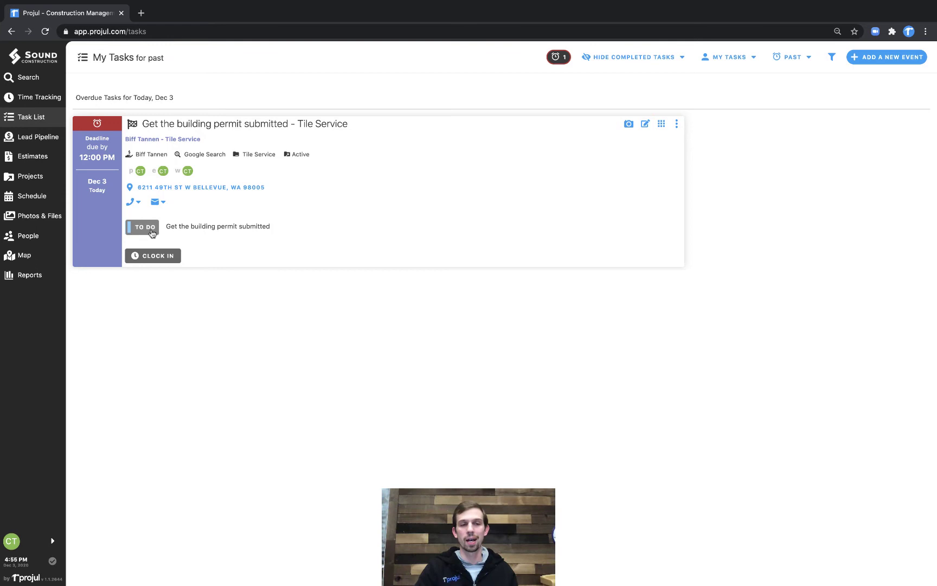
Mark the "Get the building permit submitted" task as done and set the task list to show completed tasks
click(151, 232)
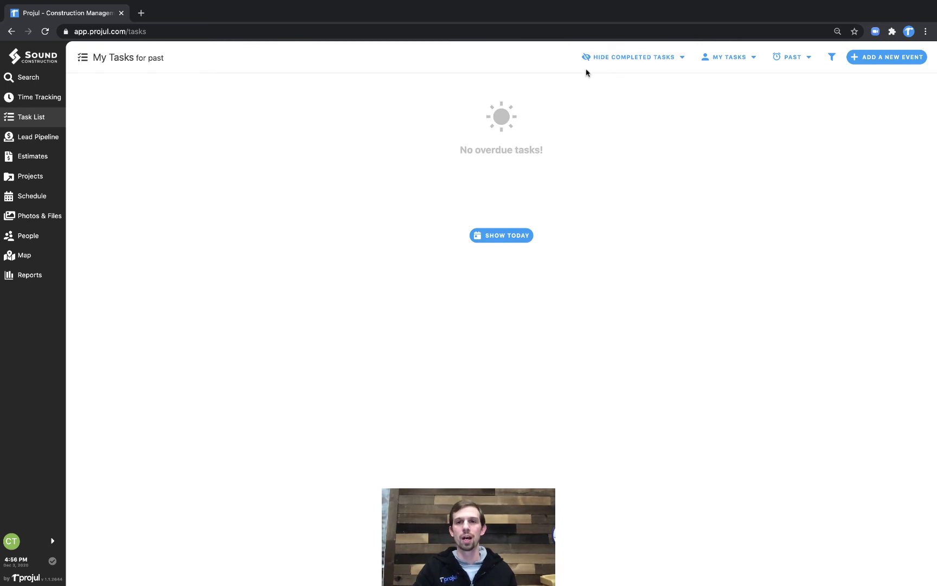
click(650, 62)
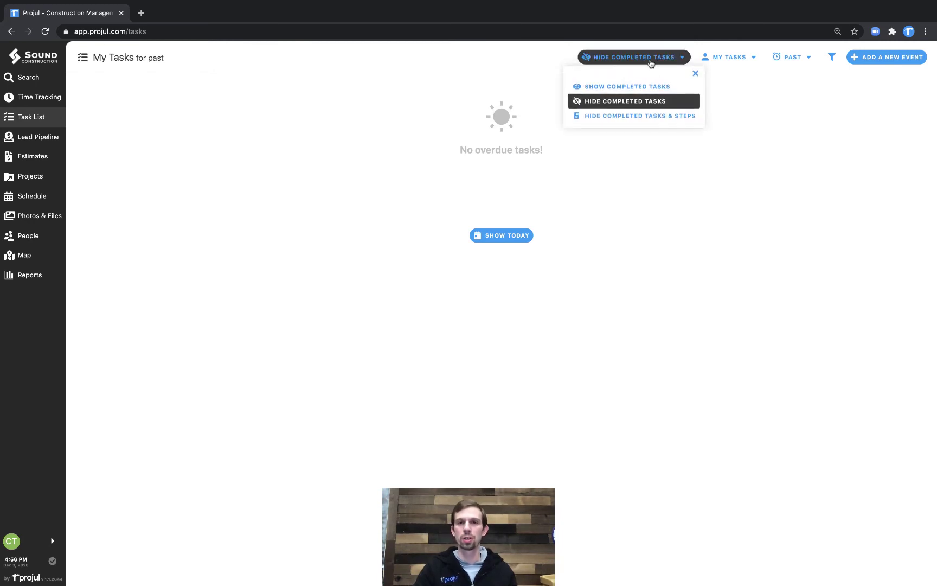
click(618, 86)
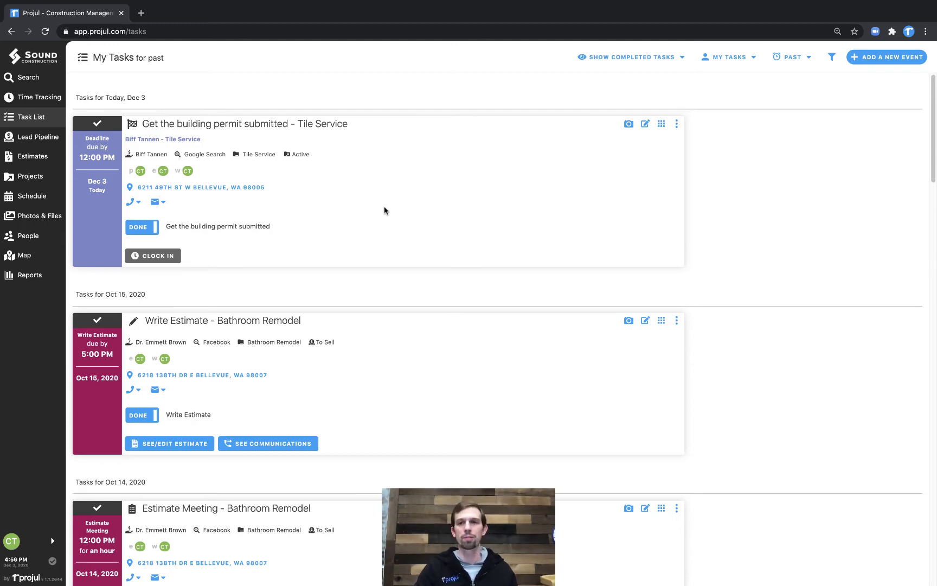
Filter the task list to today's schedule and to the tasks of My Projects
click(793, 57)
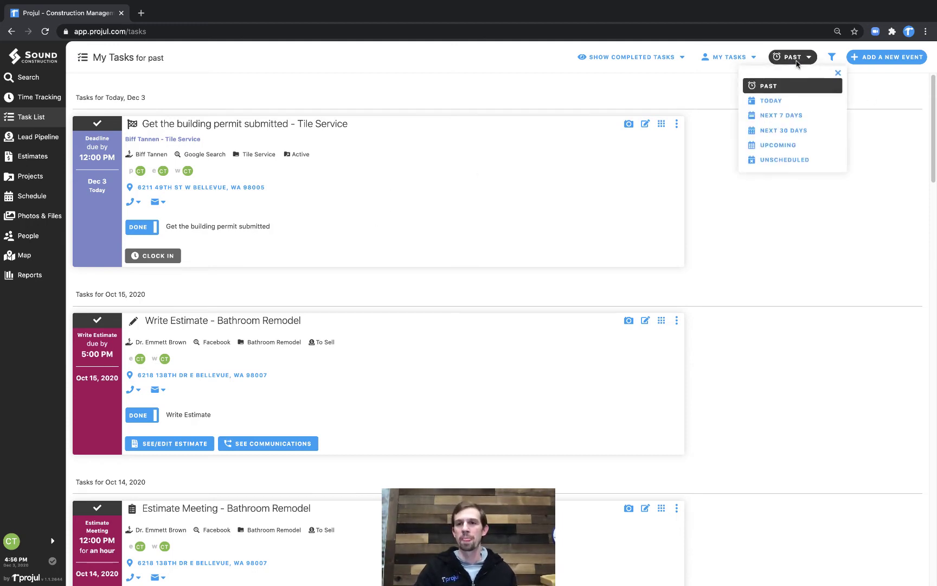
click(792, 103)
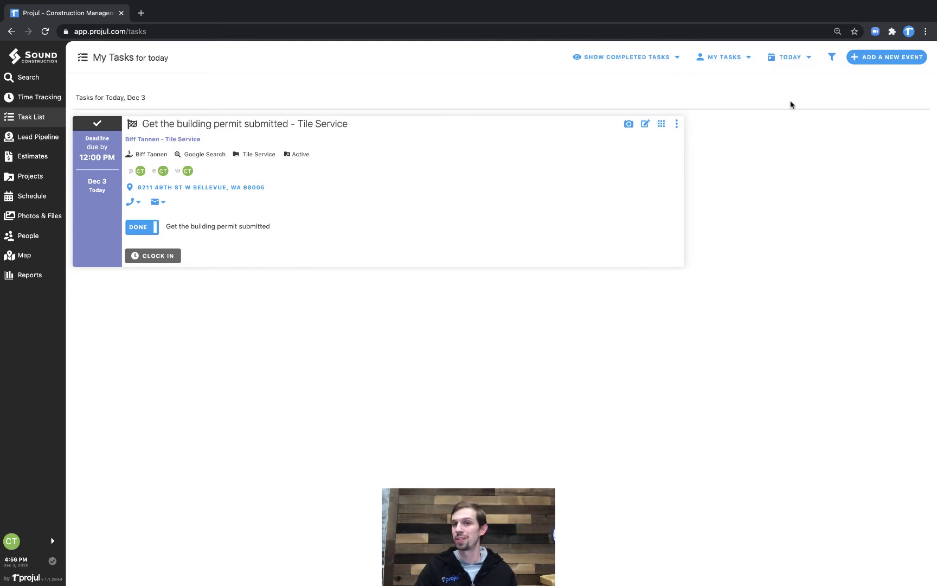
click(784, 59)
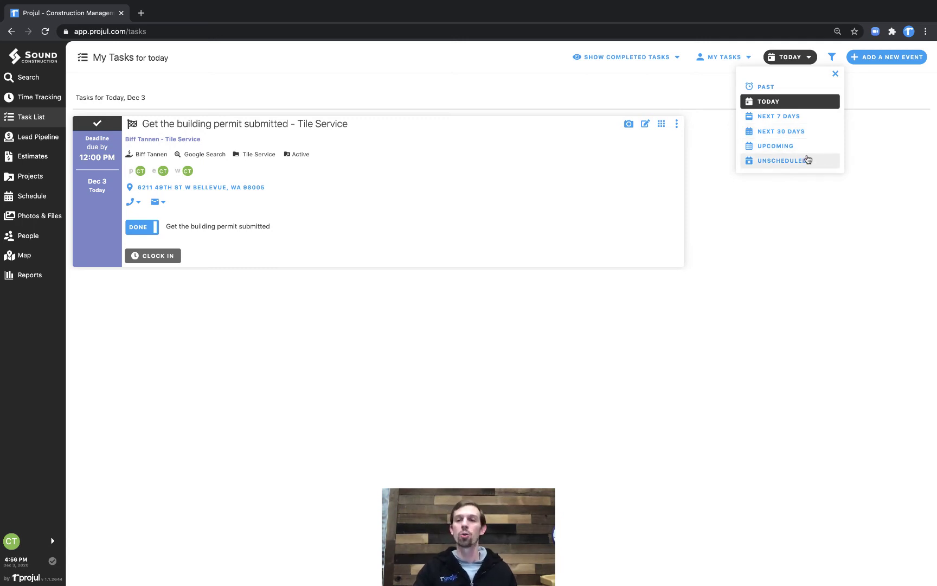
click(690, 104)
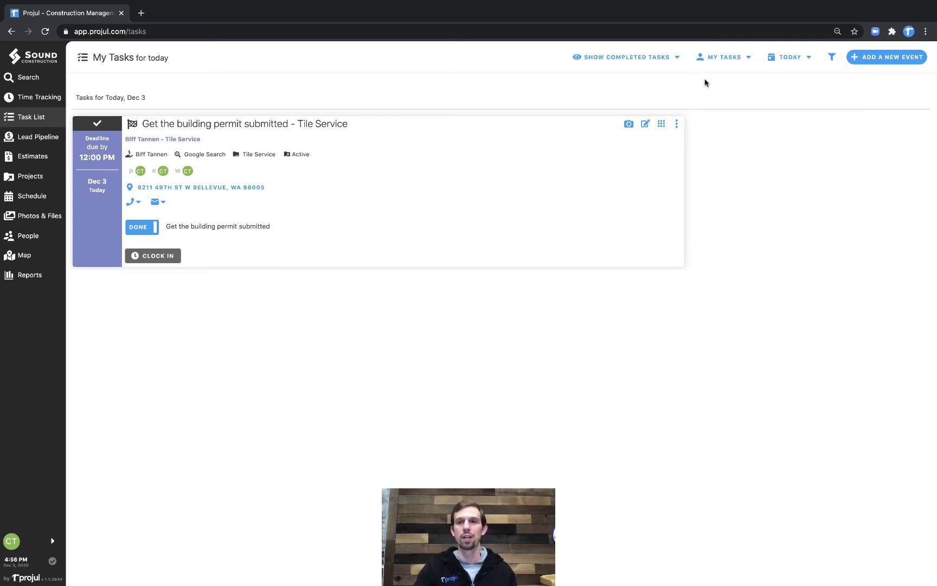
click(728, 62)
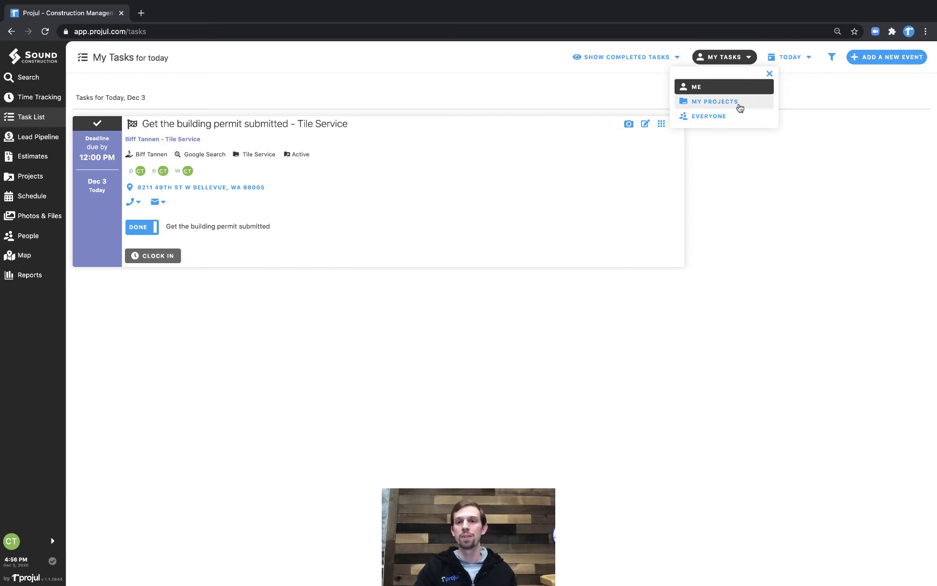
click(736, 103)
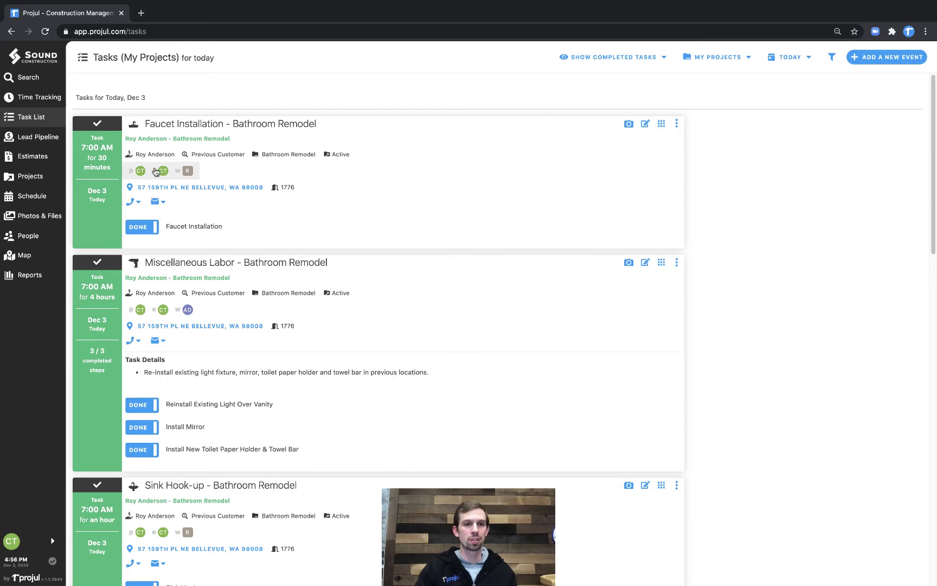
Check who is assigned to the Faucet Installation and Miscellaneous Labor tasks of the bathroom remodel
click(190, 171)
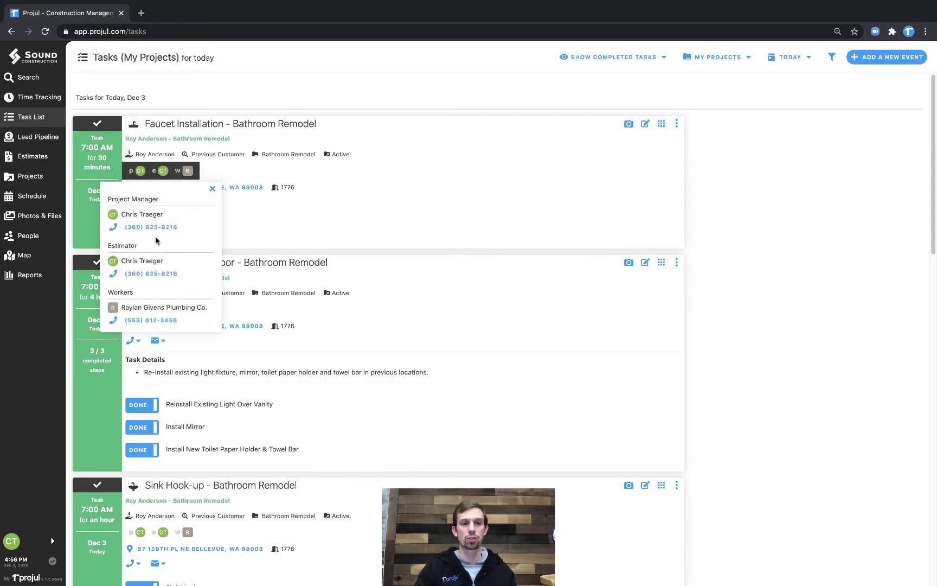
click(353, 239)
scroll(402, 247, down, 3)
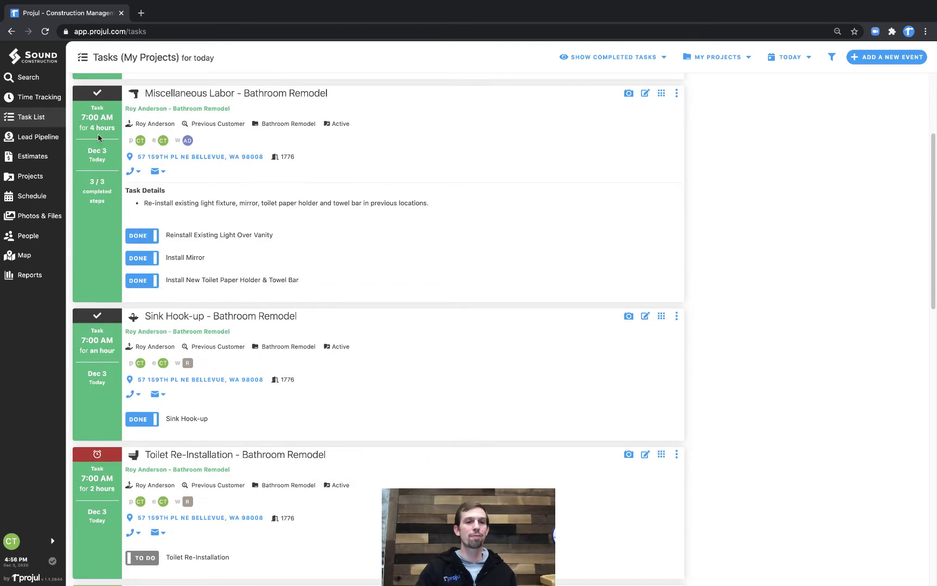
click(160, 141)
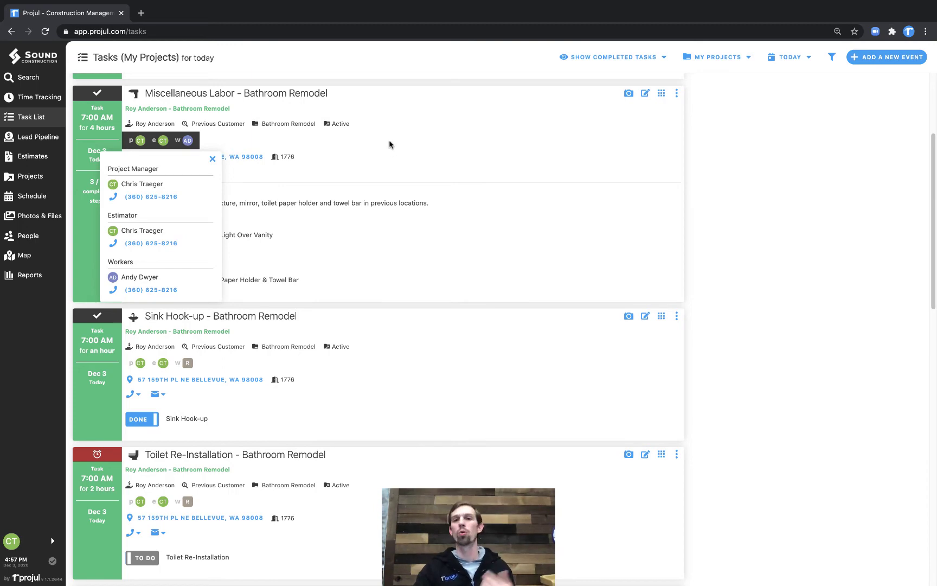
click(591, 142)
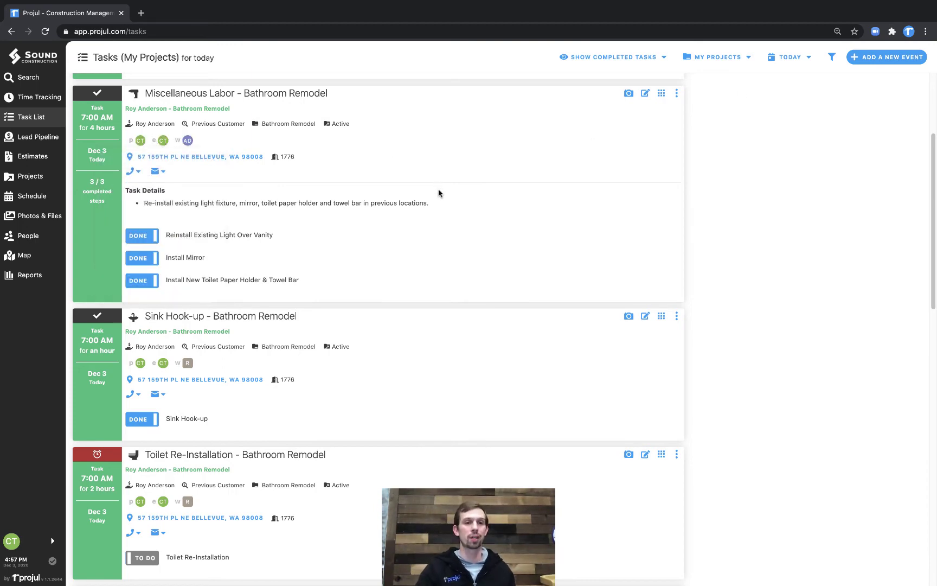
Check who is assigned to the overdue Toilet Re-Installation task and mark it as done
scroll(441, 209, down, 2)
scroll(448, 256, down, 2)
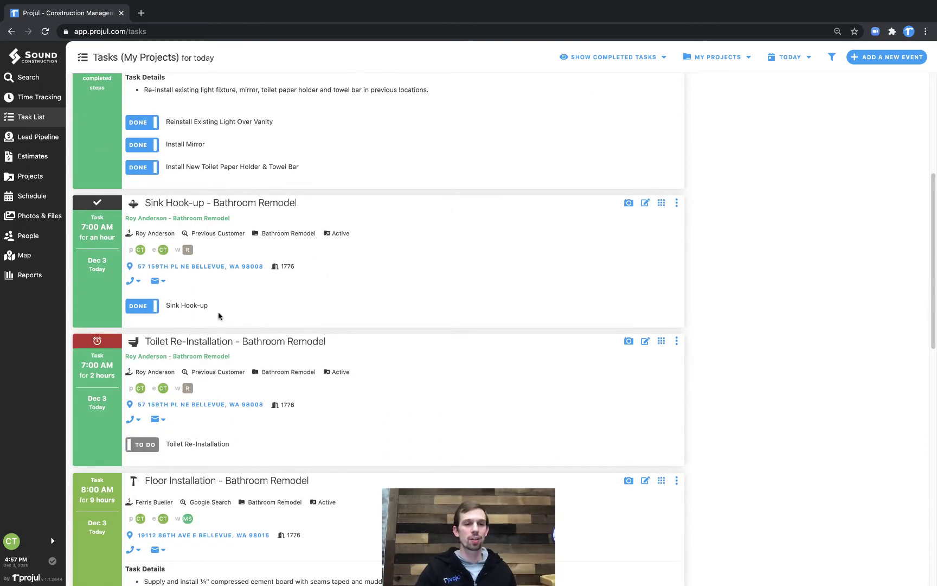
click(187, 388)
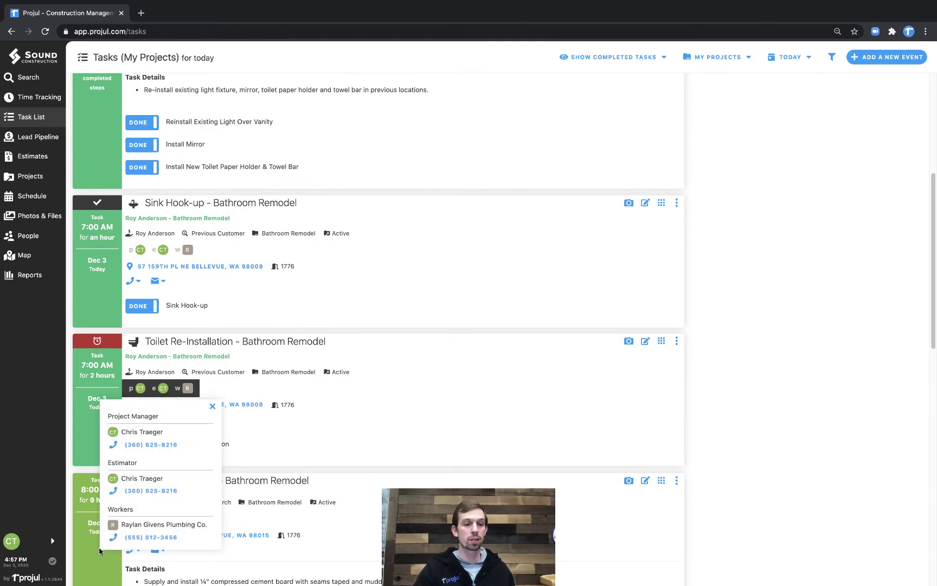
click(410, 418)
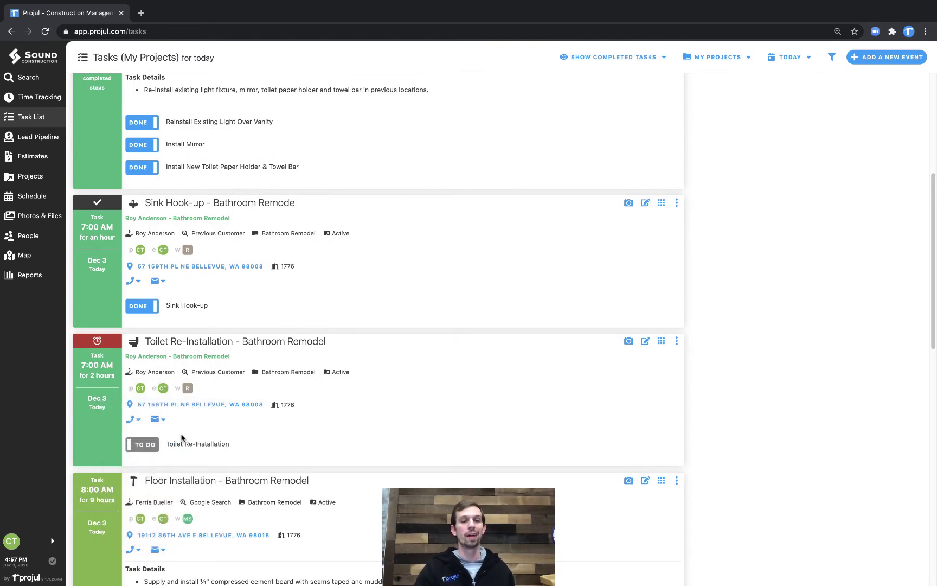
click(143, 444)
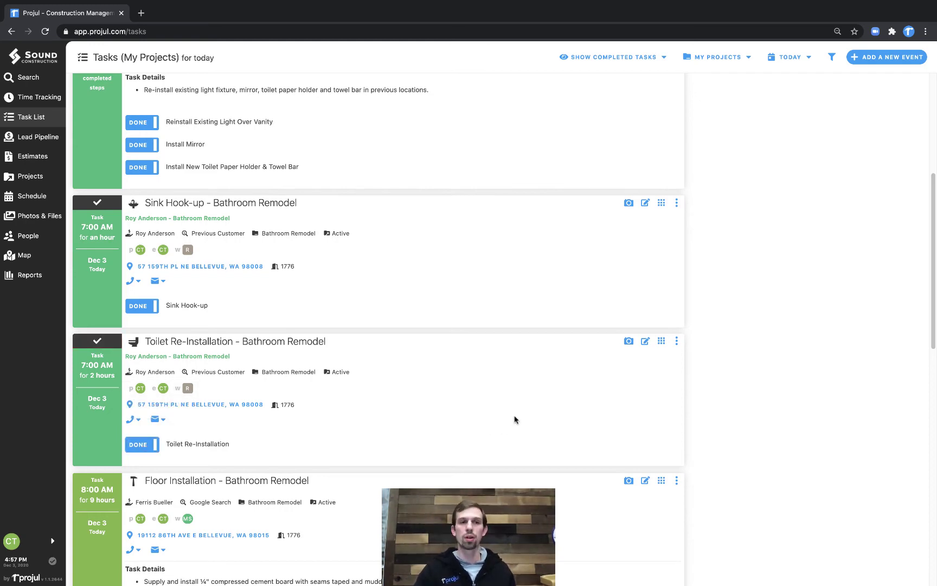
Add a new generic task and name it "Task for" followed by the employee's first name
scroll(514, 419, up, 5)
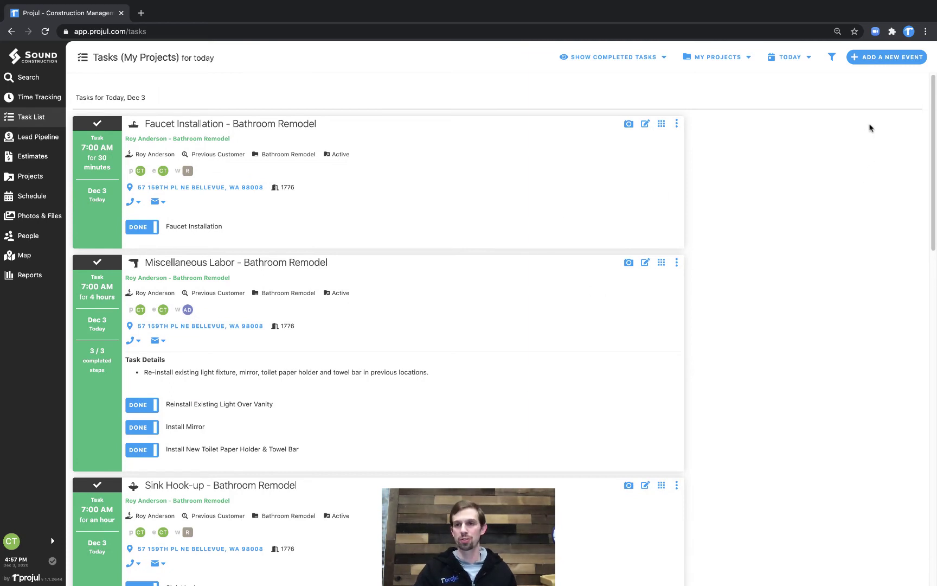
click(887, 59)
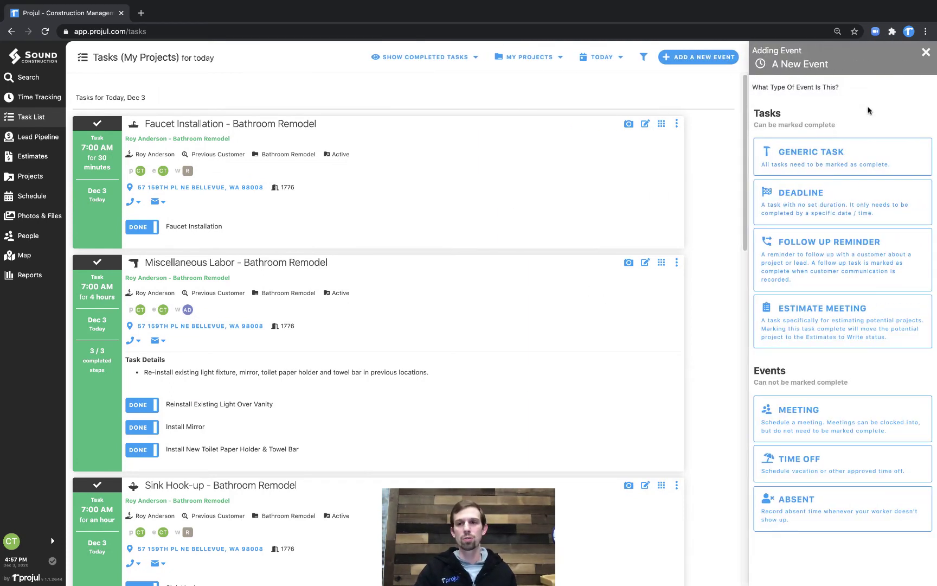
click(801, 169)
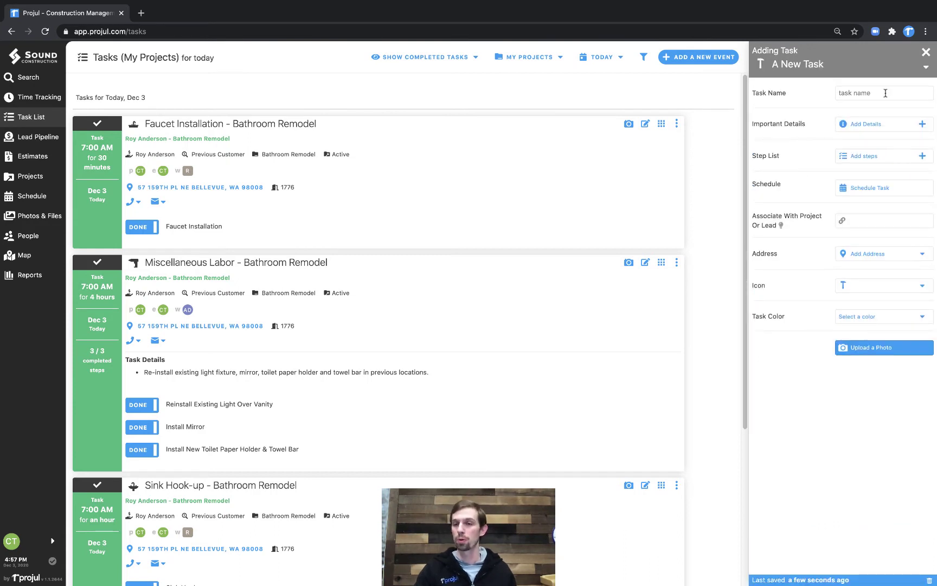
click(885, 93)
text(B)
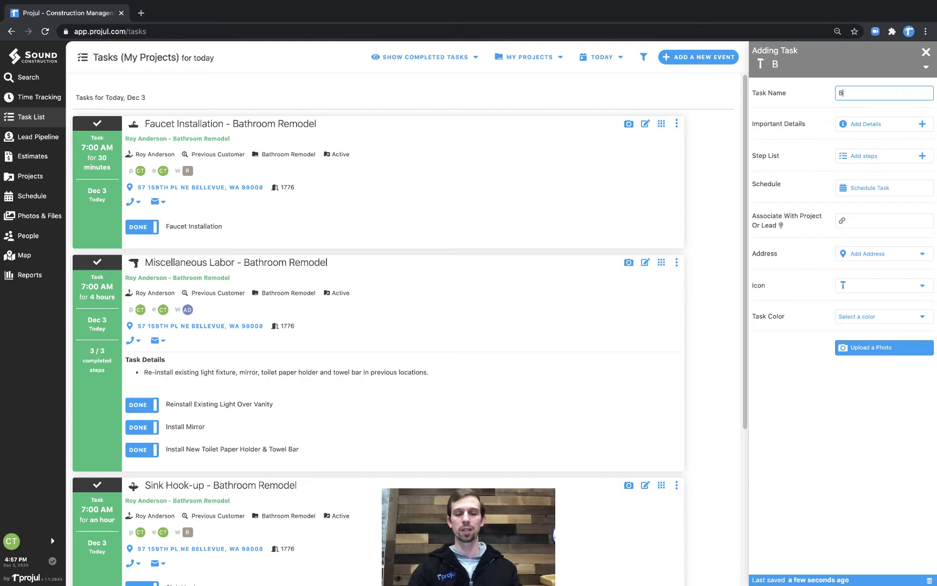
key(BackSpace)
text(Ta)
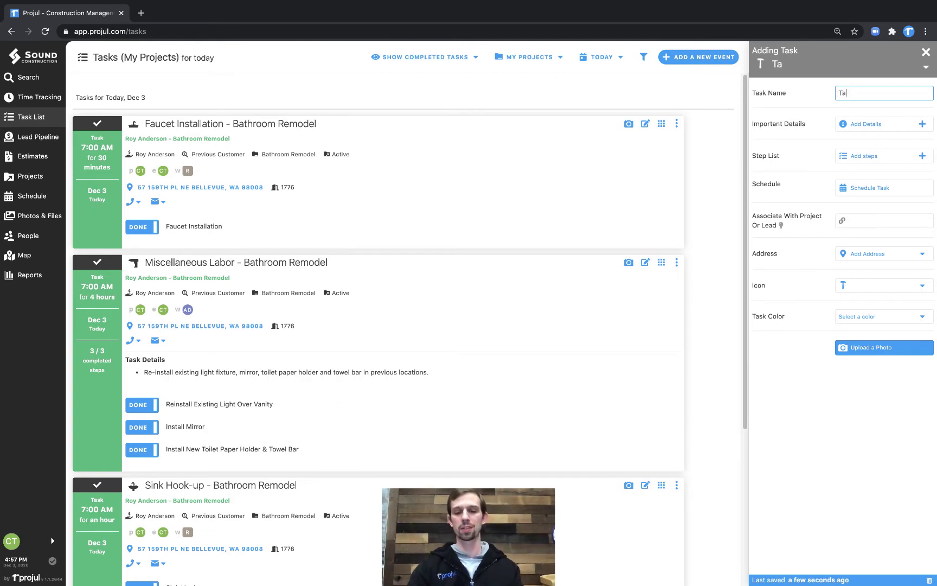
text(sk for Ben)
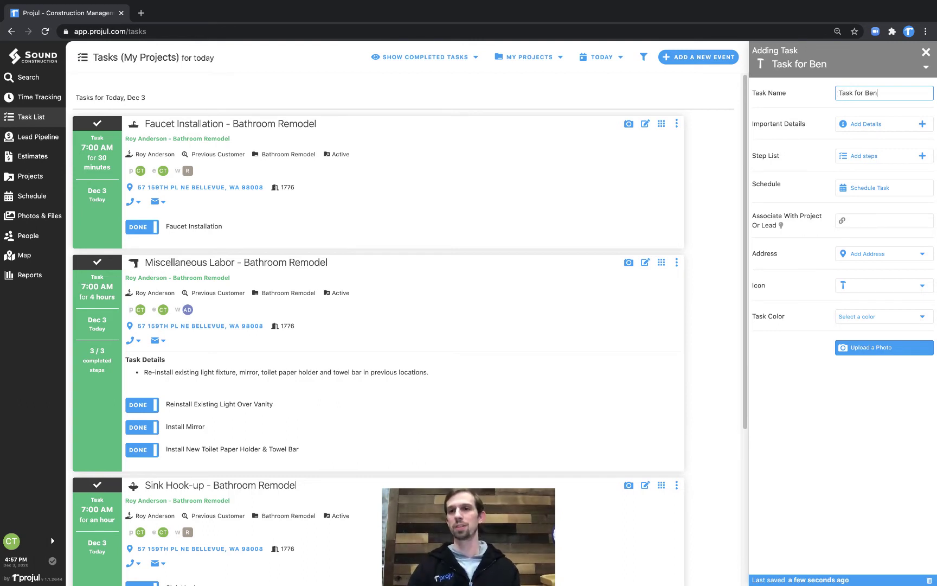
Schedule the new task by assigning the employee it is named after and setting the date to Dec 3, 2020
click(876, 191)
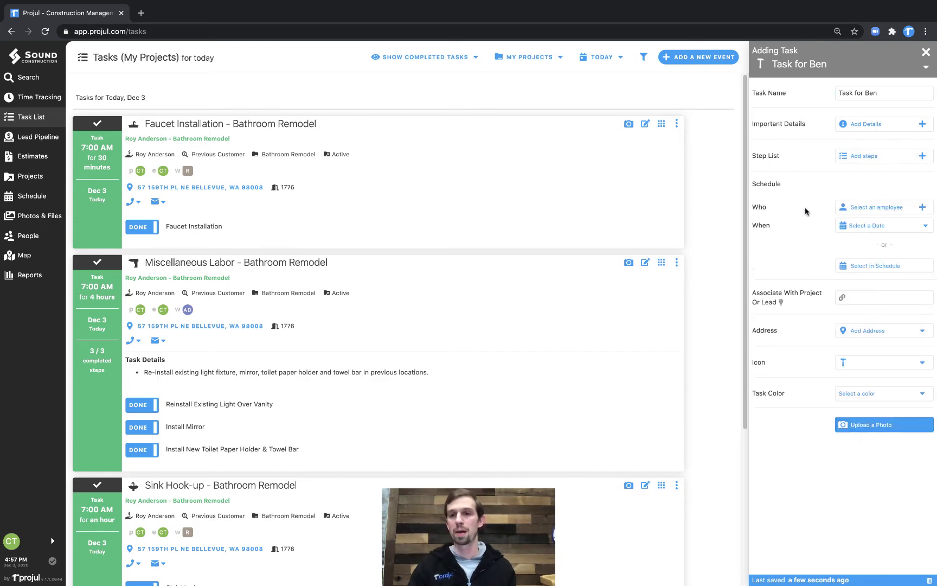
click(862, 207)
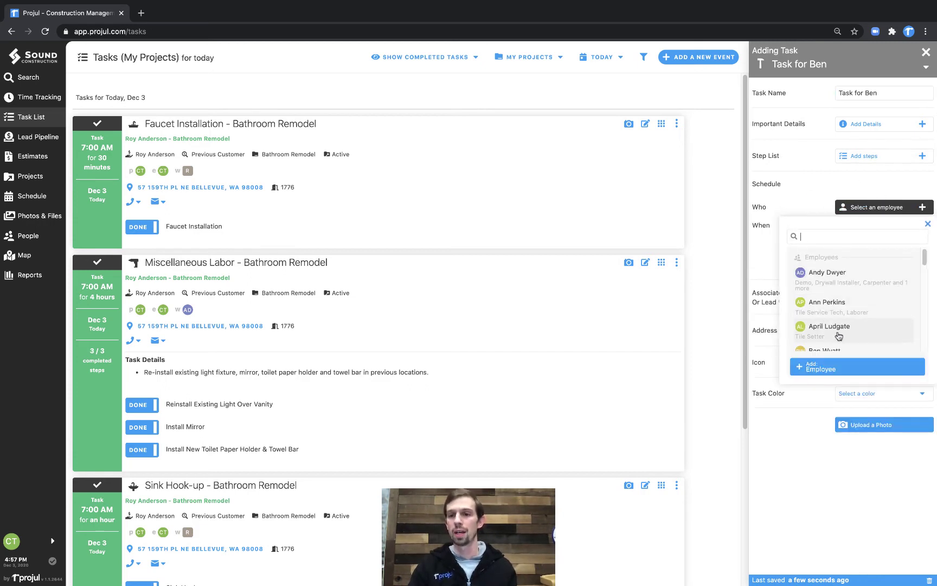
click(844, 349)
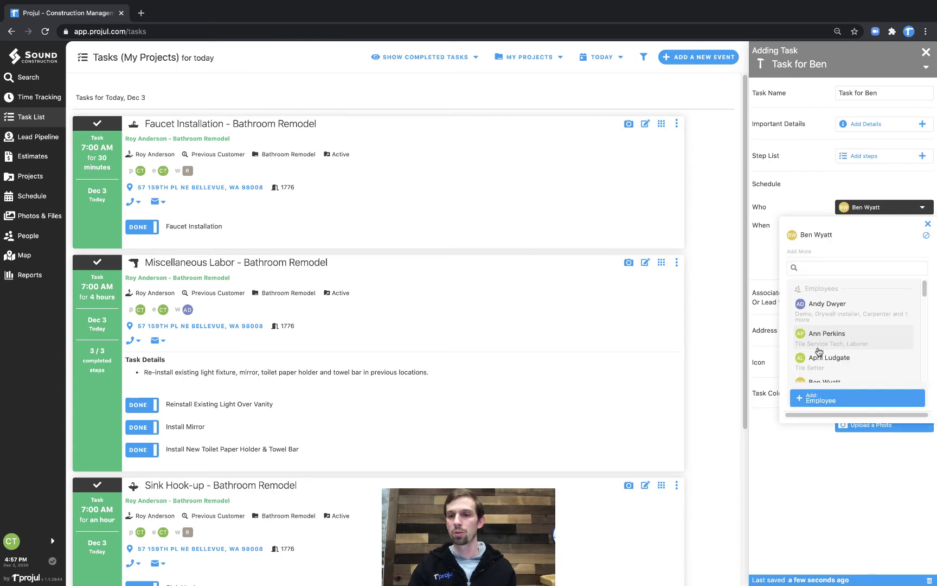
click(928, 224)
click(868, 223)
click(866, 374)
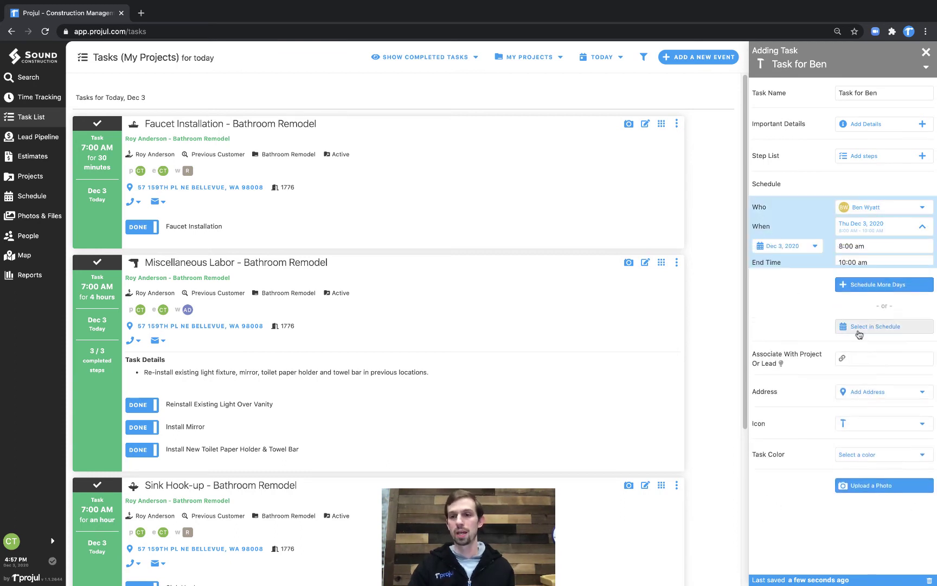
Schedule the new task on Dec 3, 2020 for the entire work day
click(894, 281)
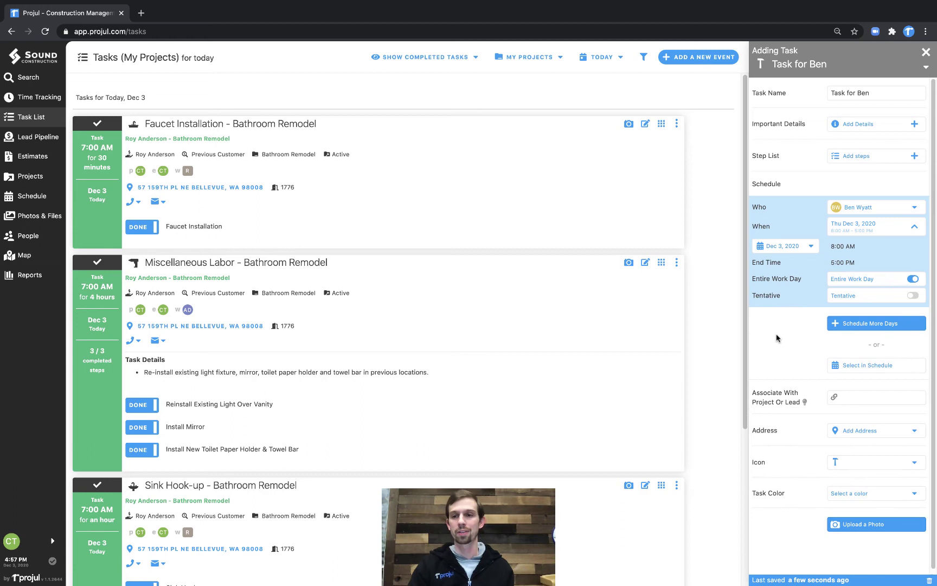
scroll(782, 334, down, 1)
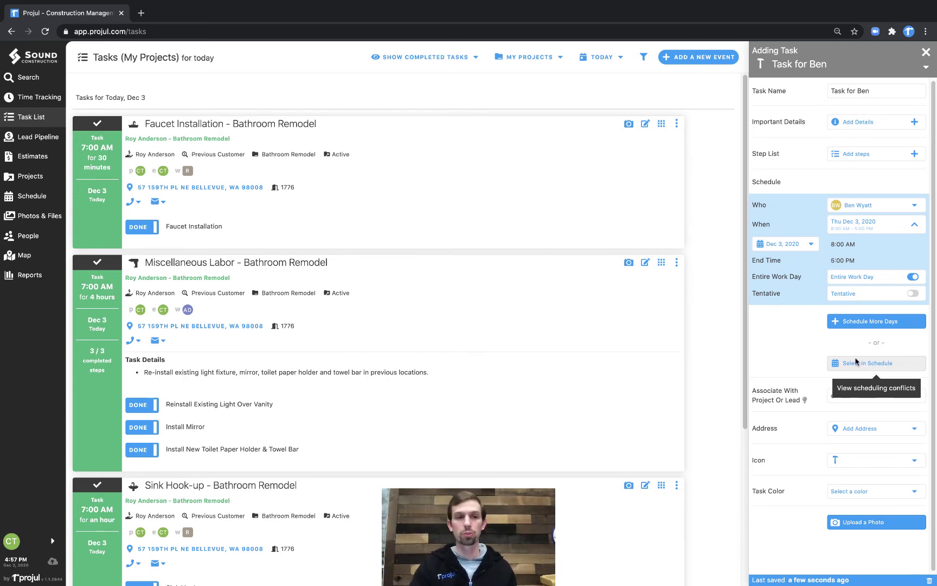
mouse_move(41, 201)
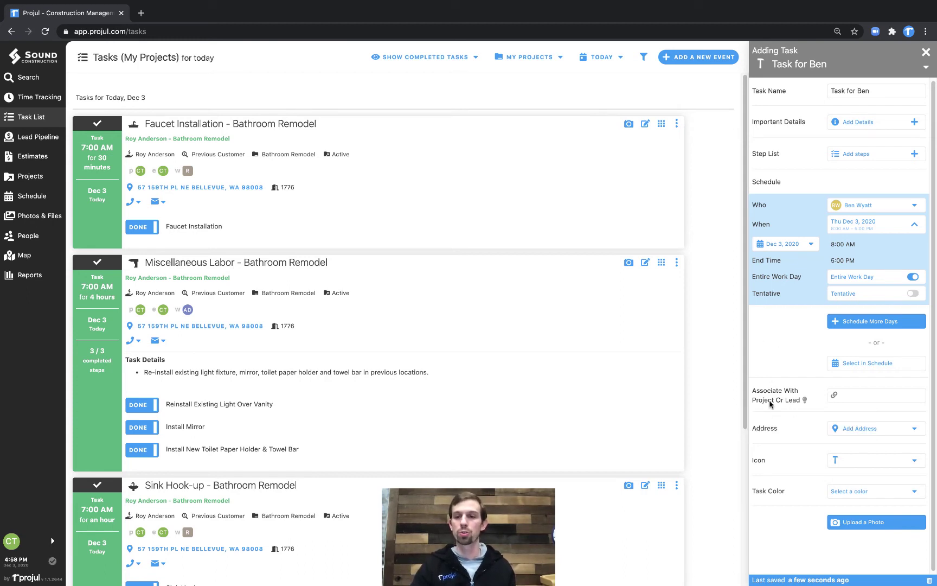
Associate the new task with the Vance Refrigeration tile service project and accept the permanent link
click(850, 395)
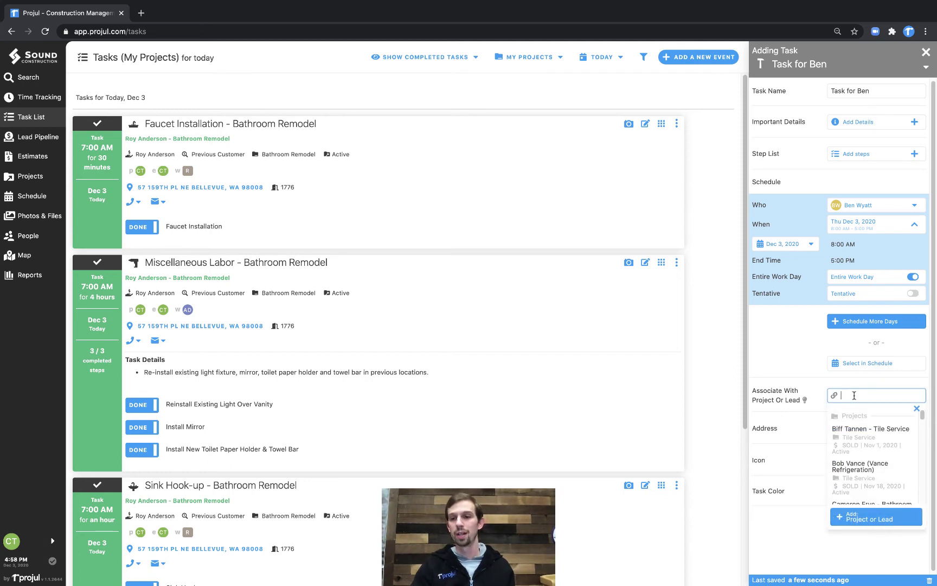
click(876, 473)
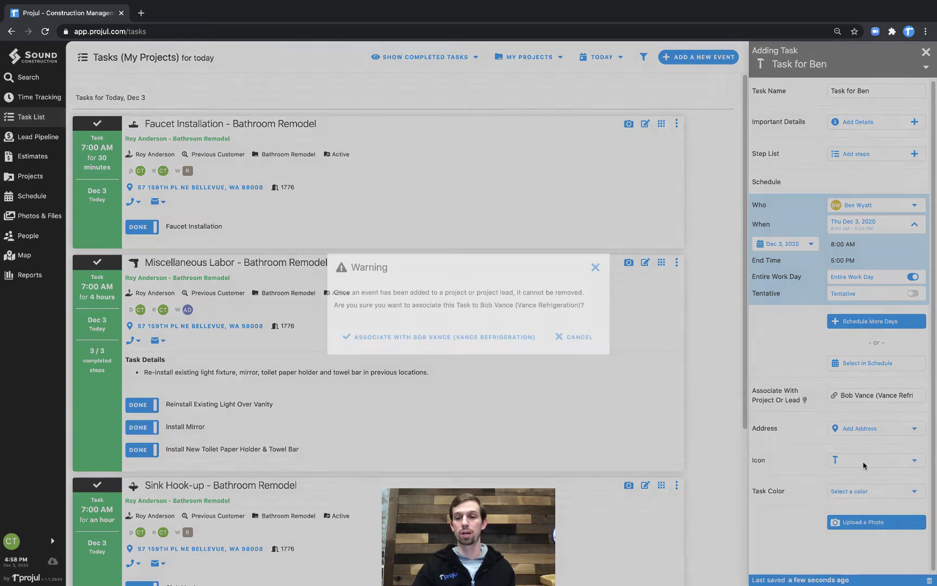
click(415, 333)
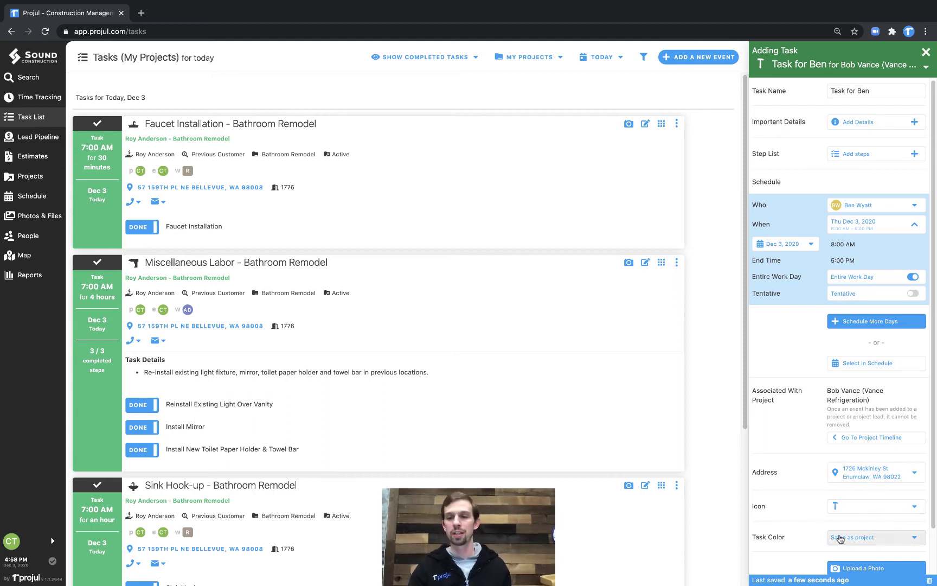
Review the task color choices, keep the color the same as the project, and finish adding the task
click(859, 540)
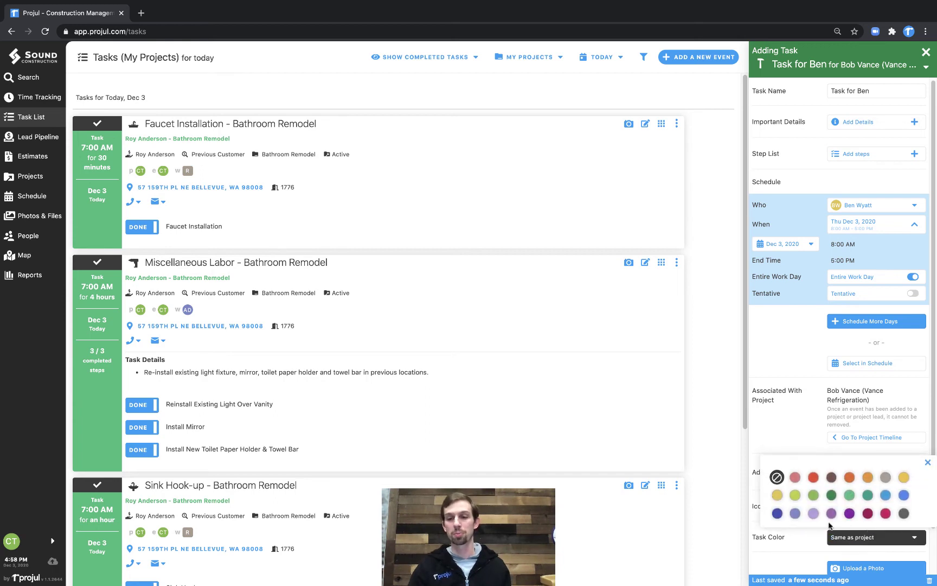
click(928, 462)
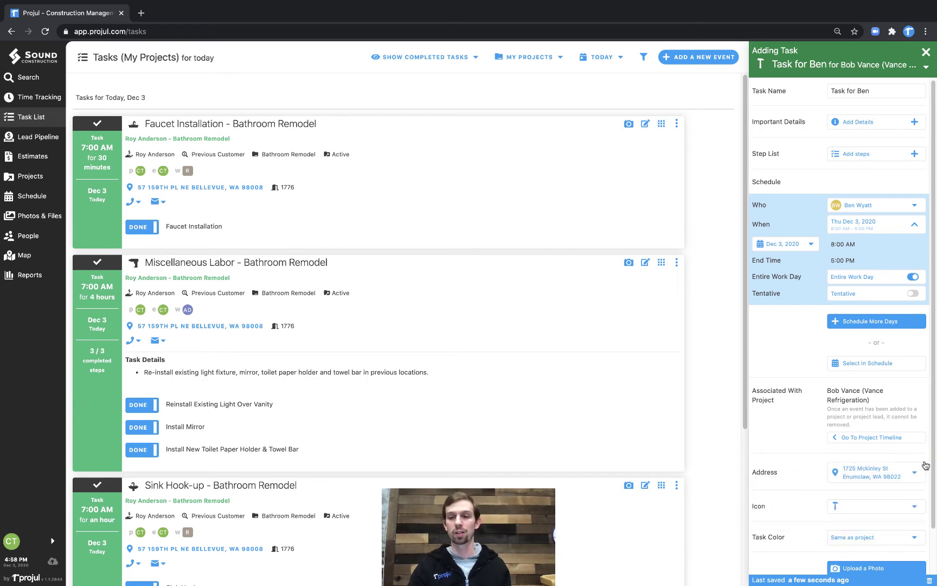
click(926, 52)
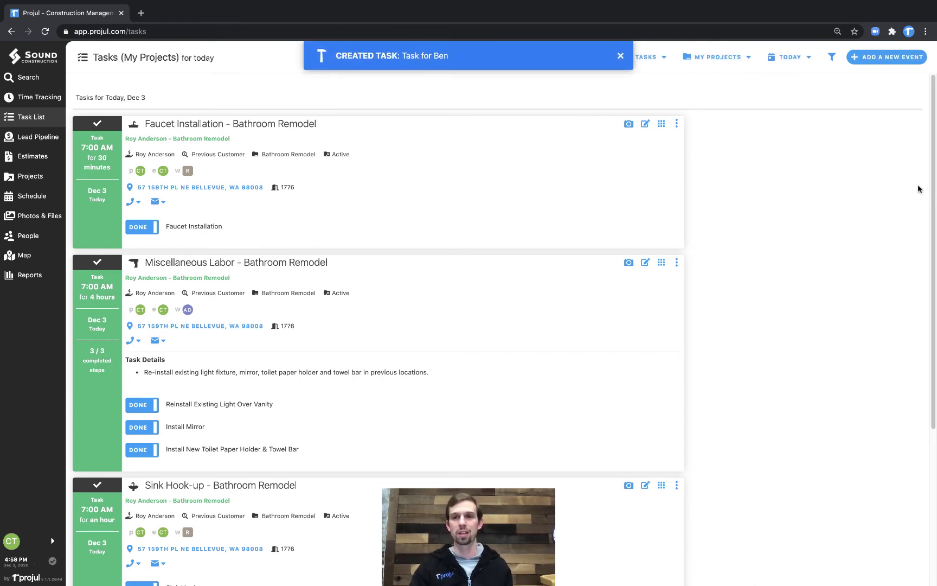
Switch the list to My Tasks and filter it by the employee assigned to the new task
click(722, 64)
click(735, 83)
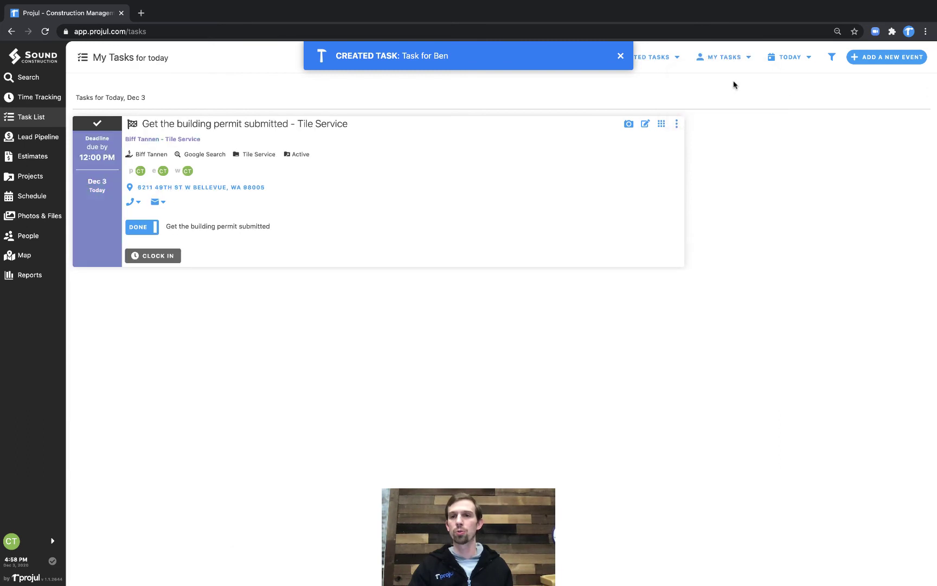
click(833, 60)
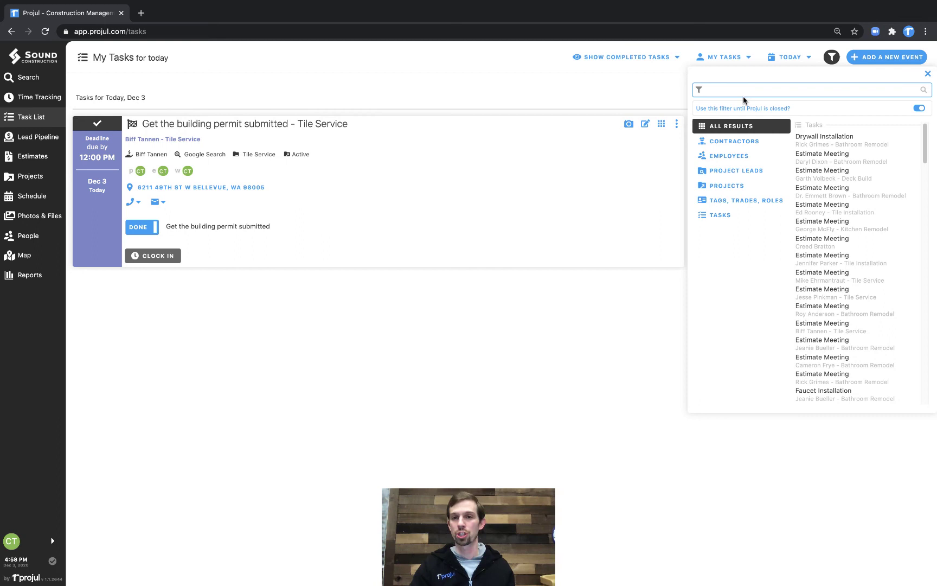
click(729, 157)
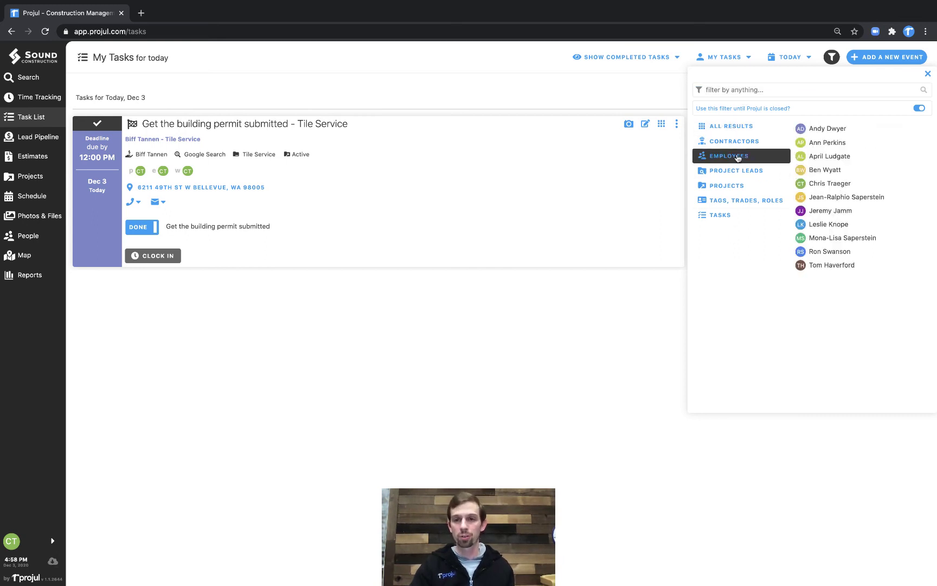
click(833, 171)
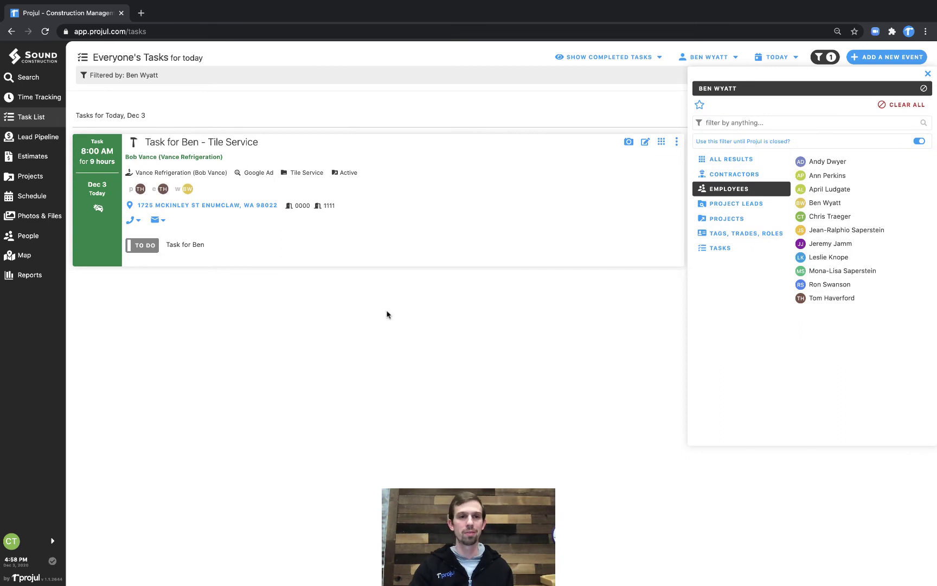
click(927, 74)
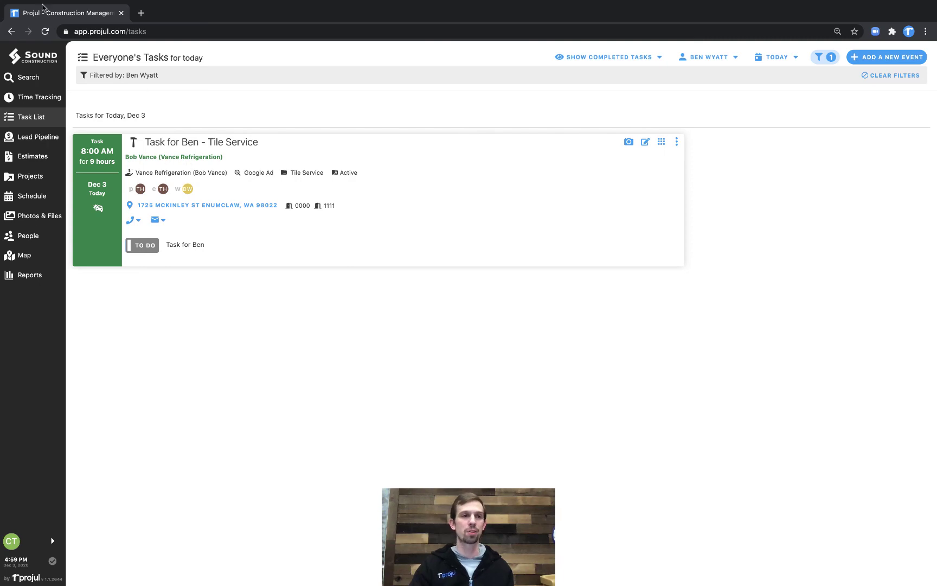
Leave full screen for the narrow window, check the filtered task's project manager, estimator and workers, and return to full screen
click(31, 18)
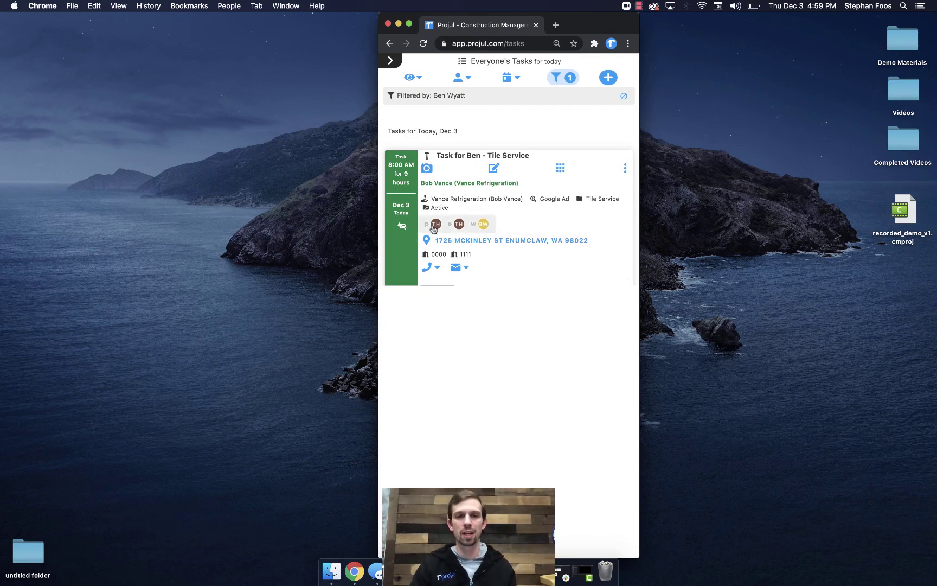
click(459, 224)
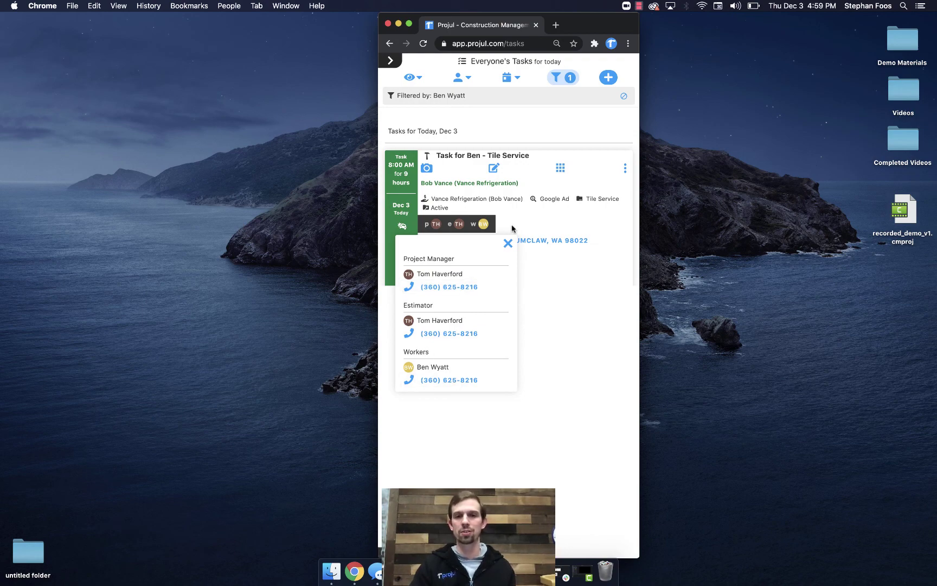
click(526, 176)
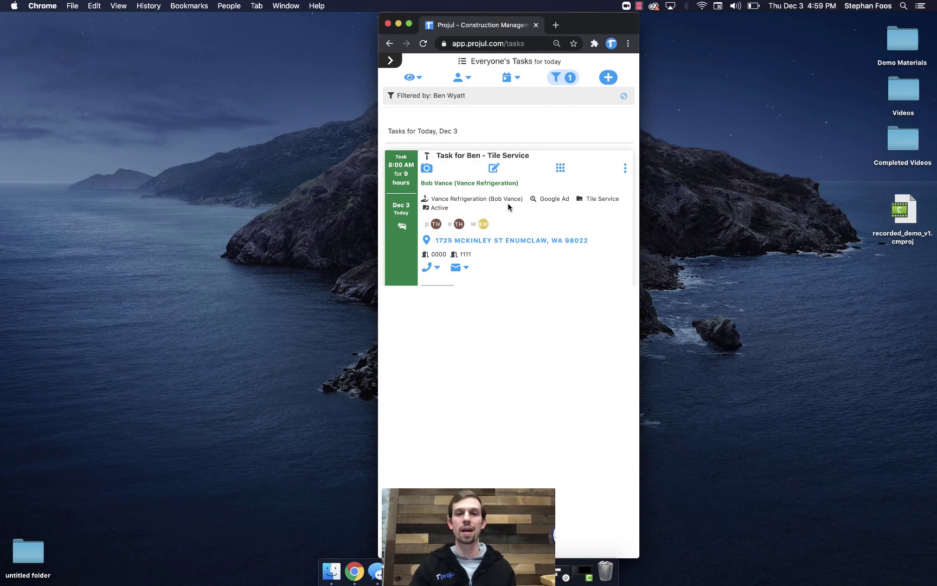
click(409, 24)
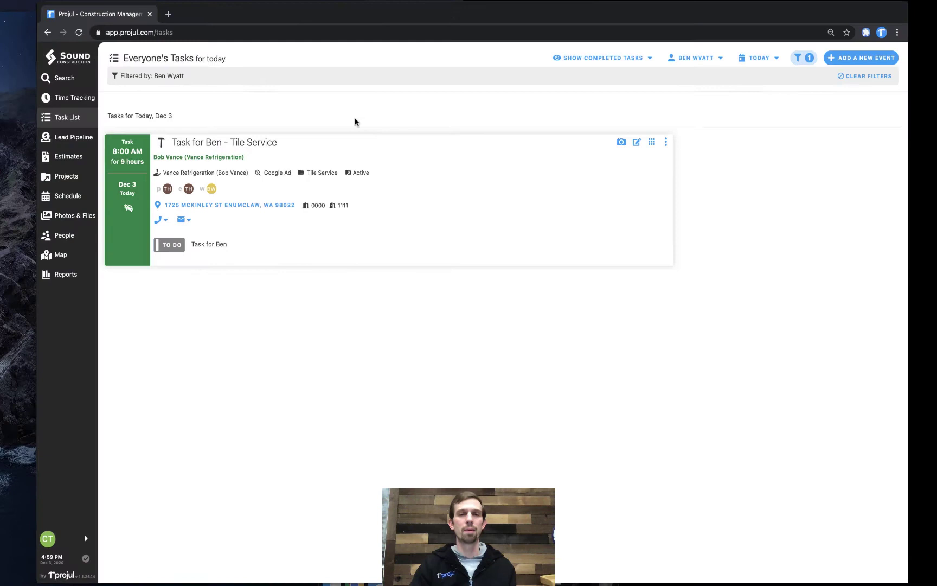
Open the comments of the filtered tile service task and start a new comment
click(662, 142)
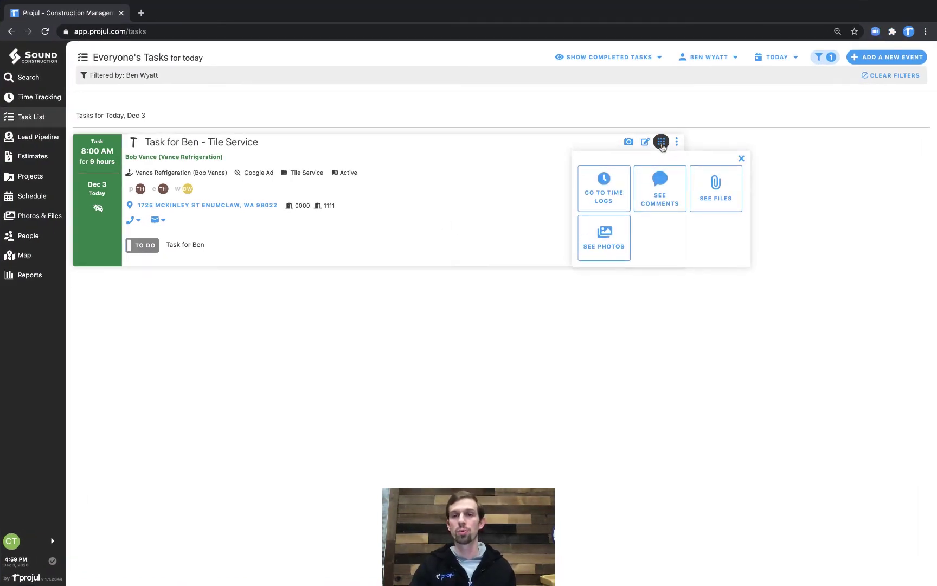
click(661, 201)
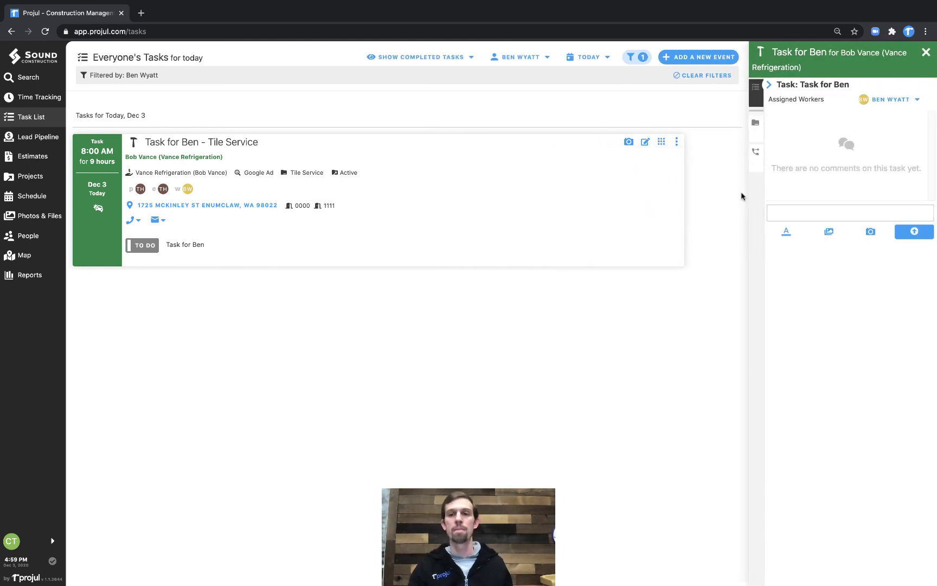
click(785, 210)
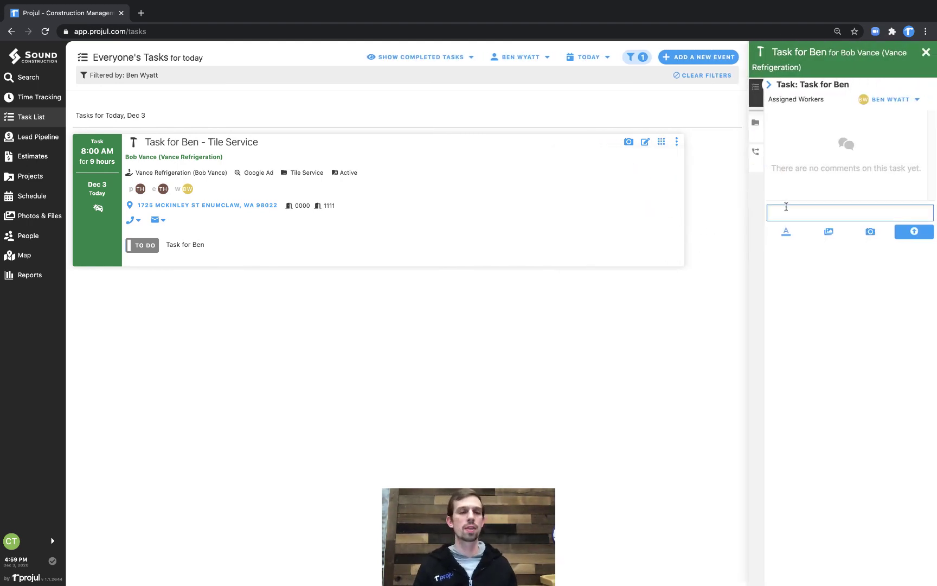